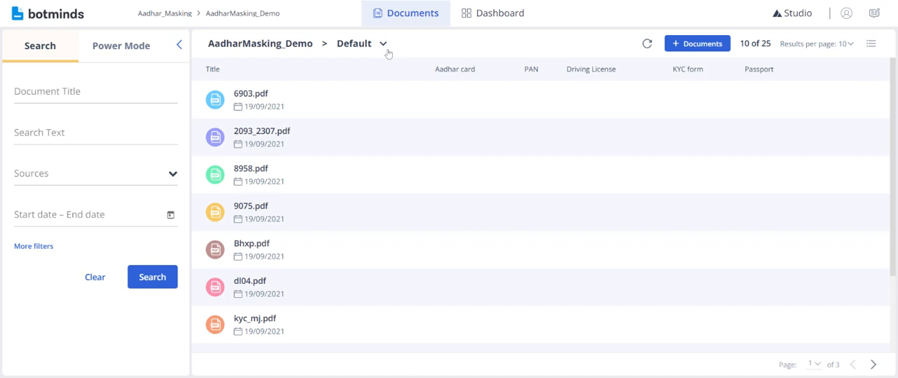
- Switch the AadharMasking_Demo document list from the Default view to the Aadhar project view
{"action": "left_click", "coordinate": [385, 45]}
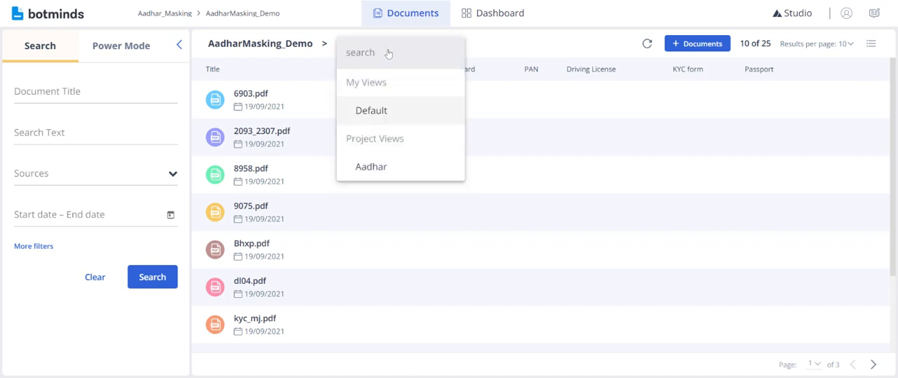
{"action": "left_click", "coordinate": [408, 163]}
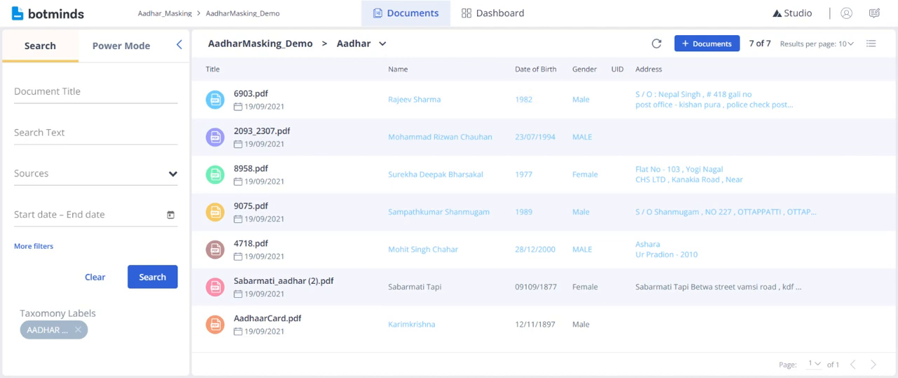
{"action": "double_click", "coordinate": [610, 70]}
- Create a new, empty dashboard for the AadharMasking_Demo project
{"action": "left_click", "coordinate": [498, 17]}
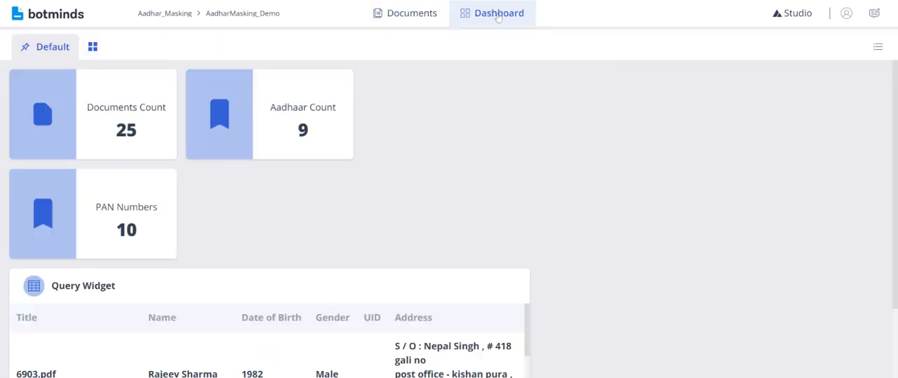
{"action": "left_click", "coordinate": [93, 47]}
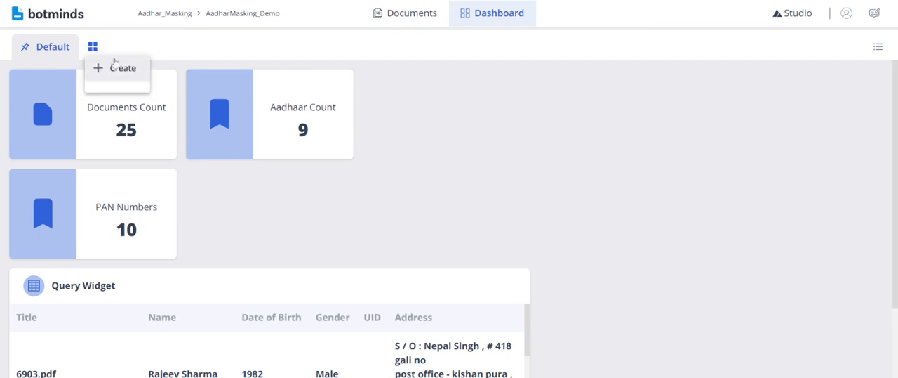
{"action": "left_click", "coordinate": [120, 70]}
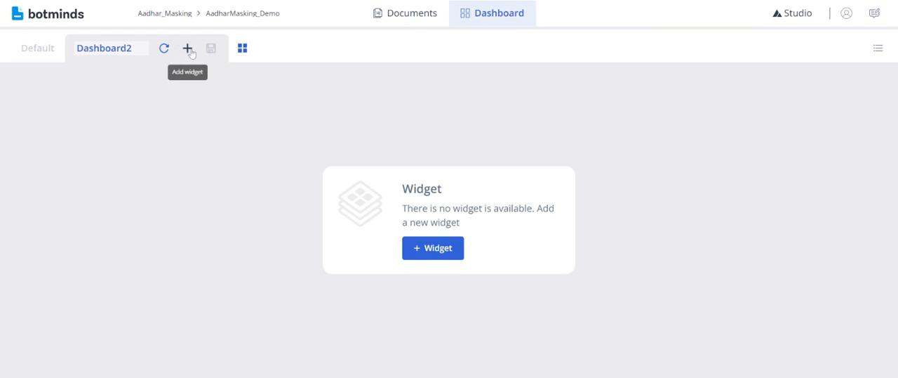
- Start a Query Widget on the new dashboard, base it on the Aadhar view and review its columns
{"action": "left_click", "coordinate": [190, 52]}
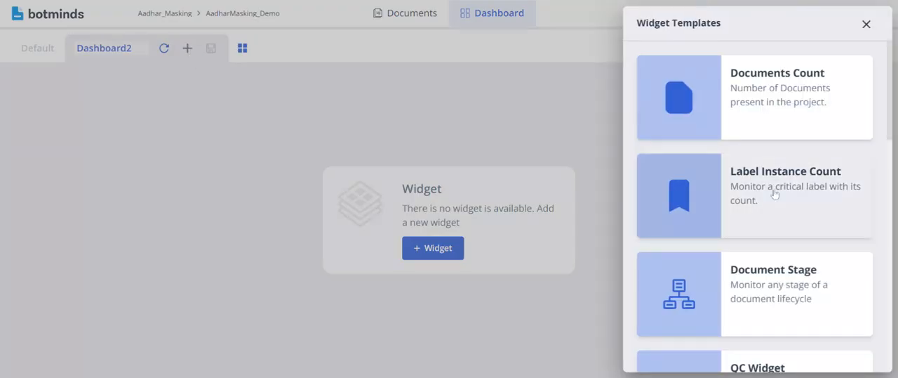
{"action": "scroll", "coordinate": [844, 219], "scroll_direction": "down", "scroll_amount": 5}
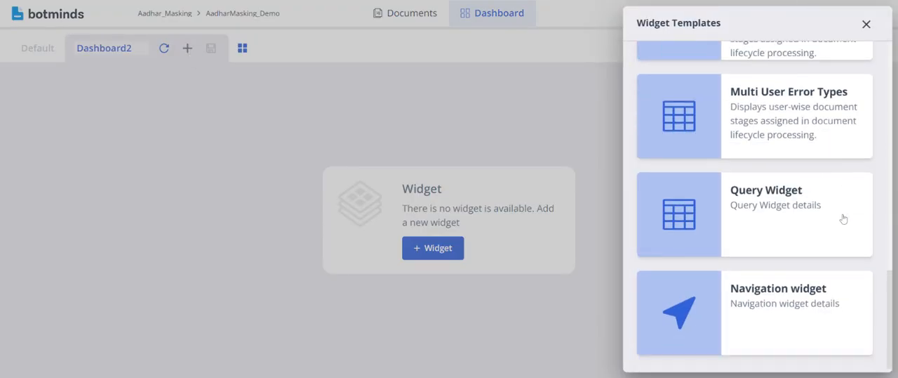
{"action": "left_click", "coordinate": [791, 222]}
{"action": "left_click", "coordinate": [679, 137]}
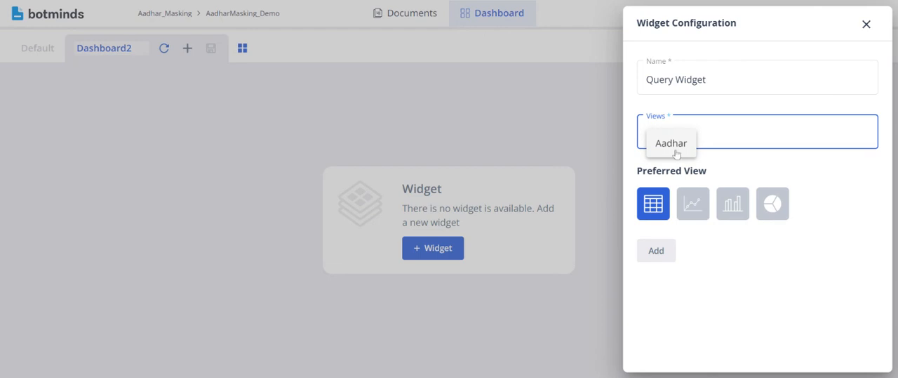
{"action": "left_click", "coordinate": [677, 154]}
{"action": "scroll", "coordinate": [676, 154], "scroll_direction": "down", "scroll_amount": 3}
{"action": "scroll", "coordinate": [676, 153], "scroll_direction": "up", "scroll_amount": 1}
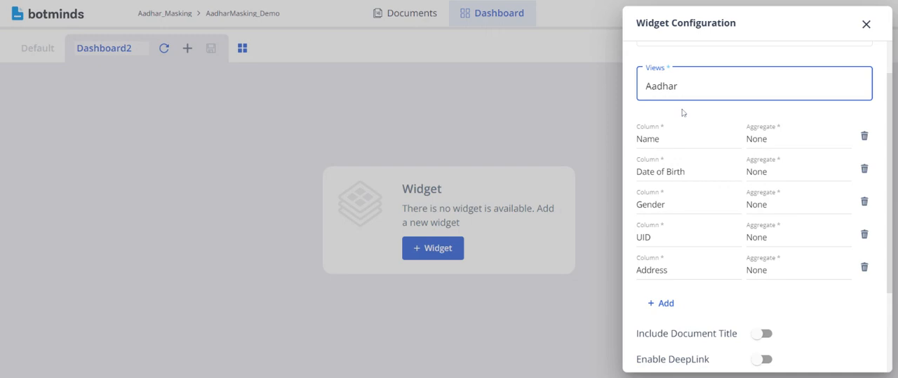
{"action": "scroll", "coordinate": [683, 113], "scroll_direction": "down", "scroll_amount": 3}
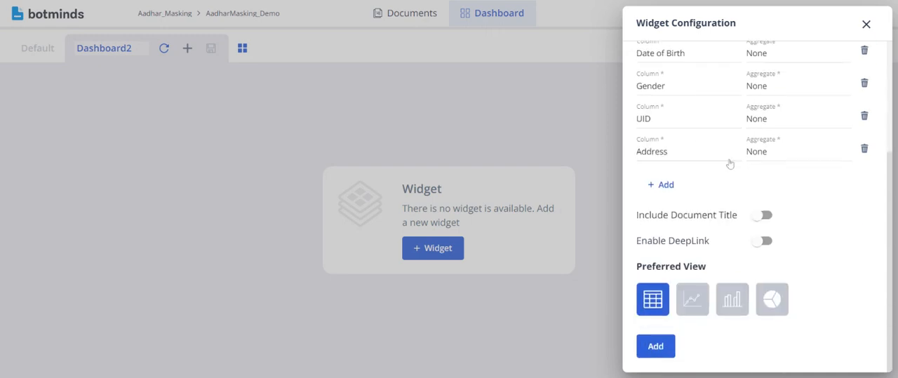
- Enable the Include Document Title and Enable DeepLink options for the query widget
{"action": "left_click", "coordinate": [767, 219]}
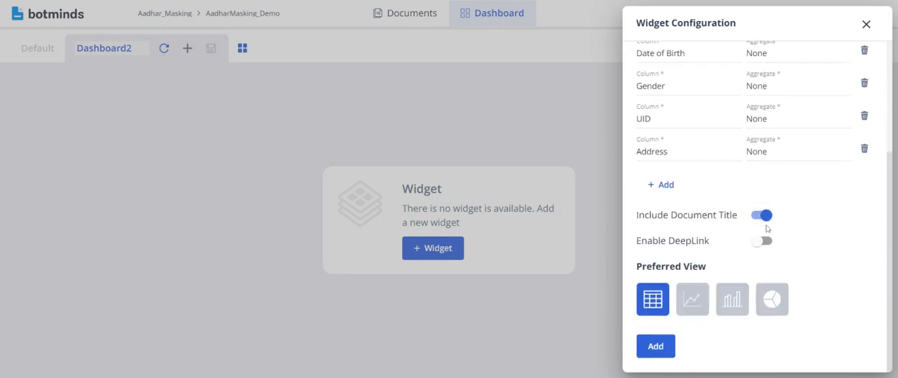
{"action": "left_click", "coordinate": [765, 242]}
{"action": "left_click_drag", "start_coordinate": [671, 215], "coordinate": [724, 215]}
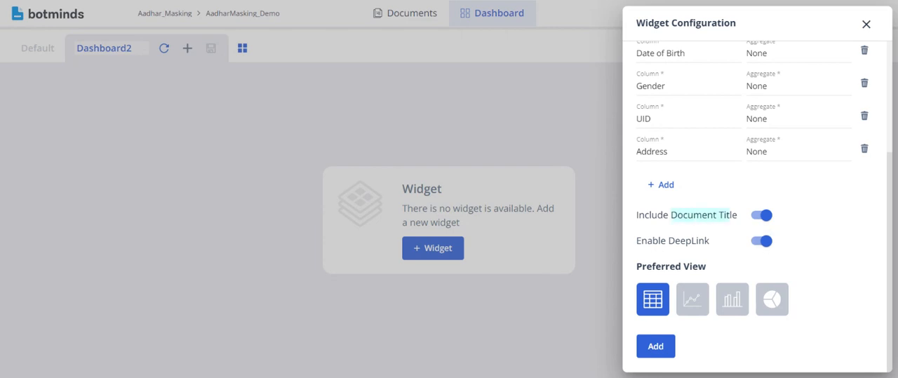
{"action": "left_click_drag", "start_coordinate": [669, 241], "coordinate": [712, 243]}
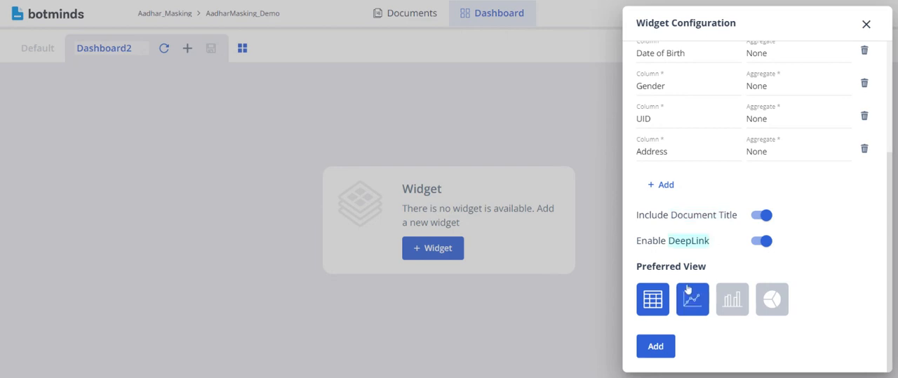
- Add the query widget to the dashboard as a table and enlarge it to fit its columns
{"action": "left_click", "coordinate": [734, 309]}
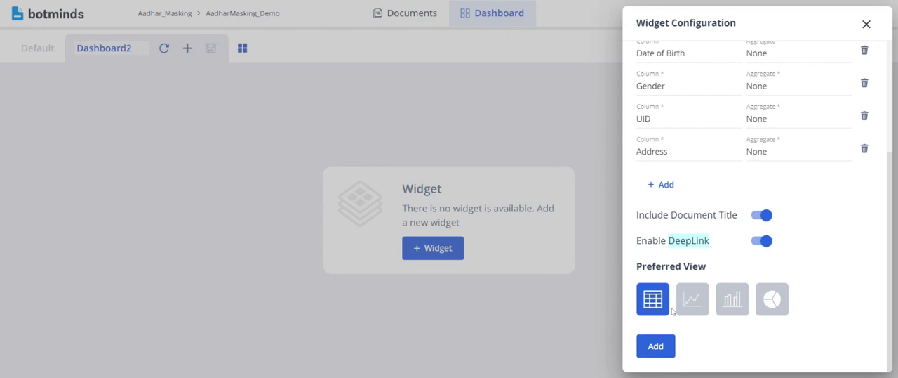
{"action": "left_click", "coordinate": [656, 345]}
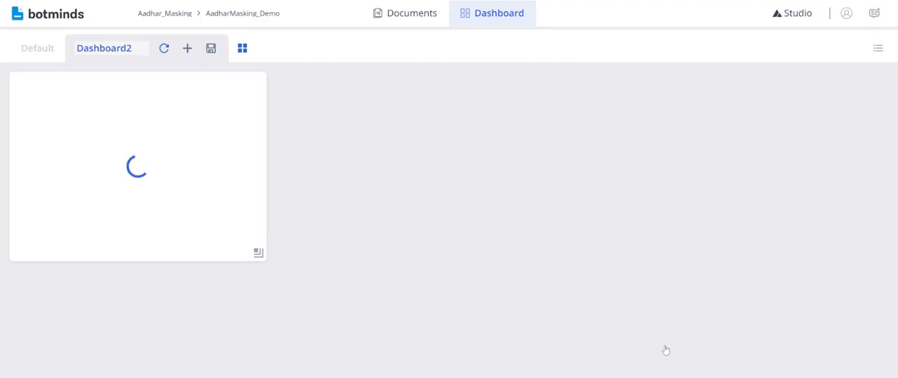
{"action": "left_click_drag", "start_coordinate": [260, 251], "coordinate": [553, 335]}
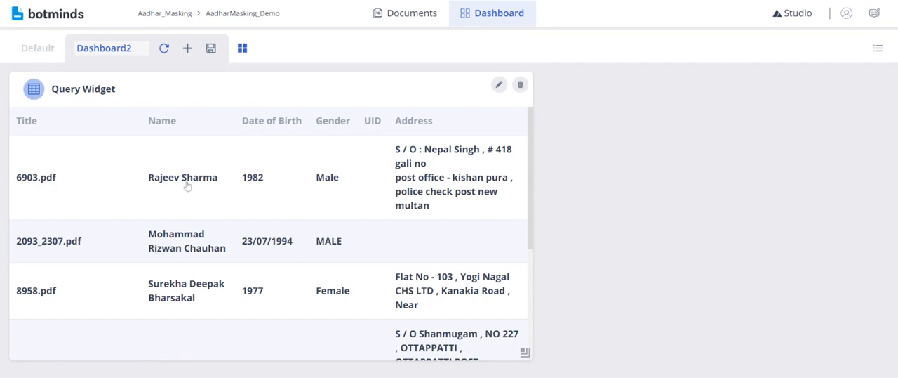
- Start a second Query Widget on the dashboard and base it on the Aadhar view
{"action": "left_click", "coordinate": [189, 53]}
{"action": "scroll", "coordinate": [672, 246], "scroll_direction": "down", "scroll_amount": 10}
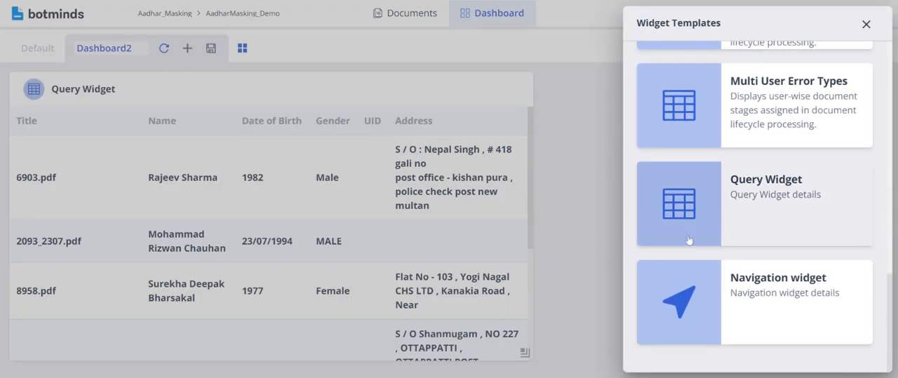
{"action": "left_click", "coordinate": [768, 213]}
{"action": "left_click", "coordinate": [668, 132]}
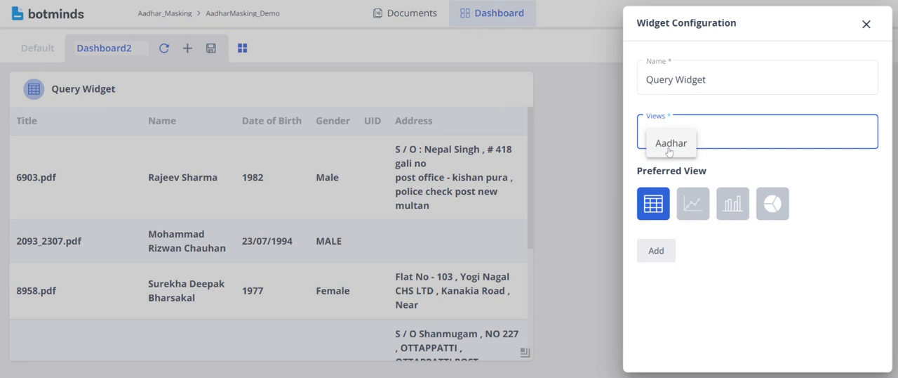
{"action": "left_click", "coordinate": [670, 149]}
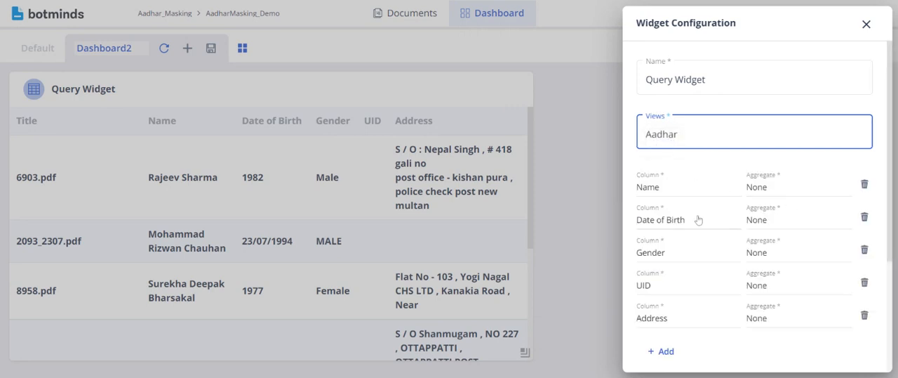
- Set the aggregate to Average for the Date of Birth column and Count for the Gender column
{"action": "left_click", "coordinate": [798, 222]}
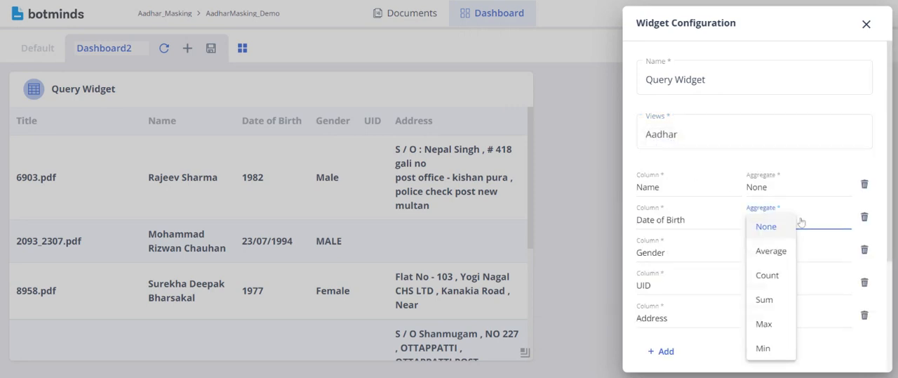
{"action": "left_click", "coordinate": [775, 253]}
{"action": "left_click", "coordinate": [791, 256]}
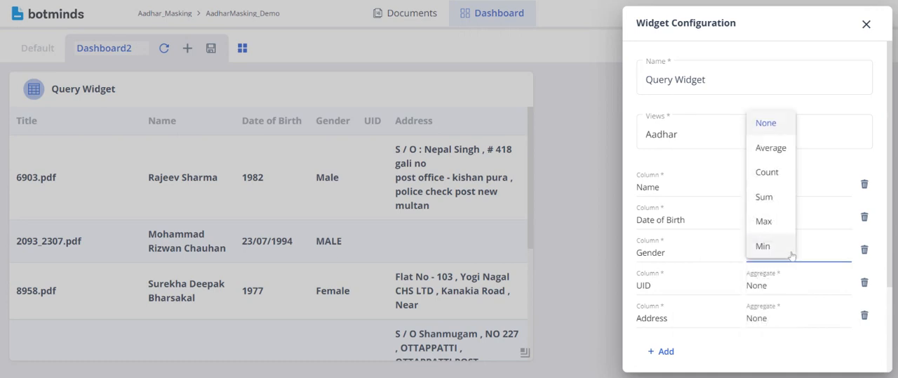
{"action": "left_click", "coordinate": [786, 177]}
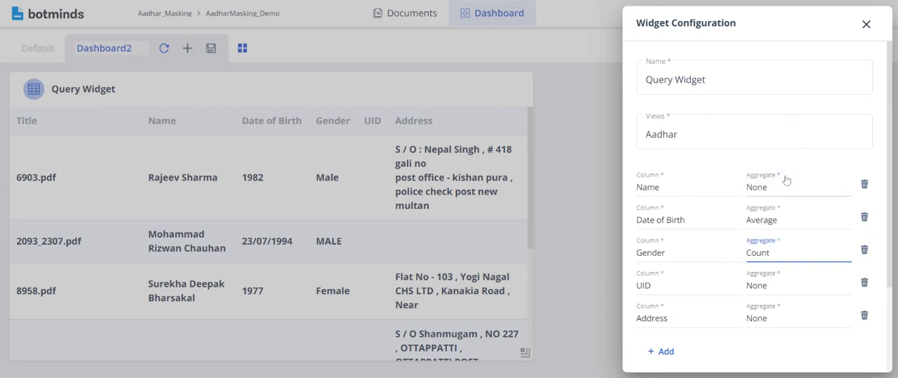
- Remove the Name, UID and Address columns from the second query widget
{"action": "left_click", "coordinate": [865, 183]}
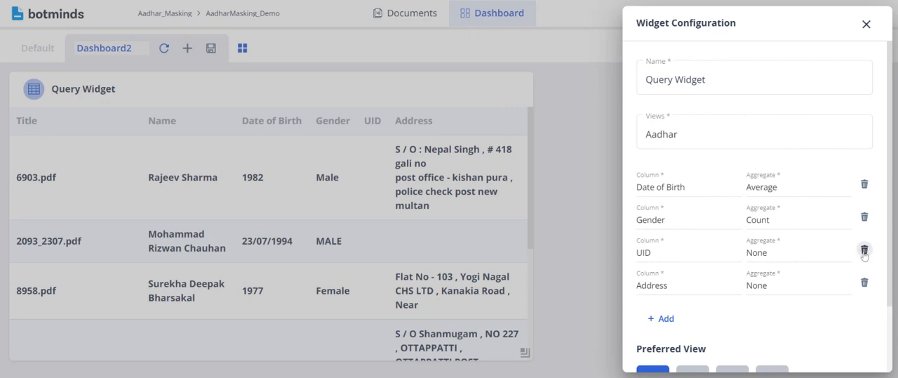
{"action": "left_click", "coordinate": [865, 249]}
{"action": "left_click", "coordinate": [866, 249]}
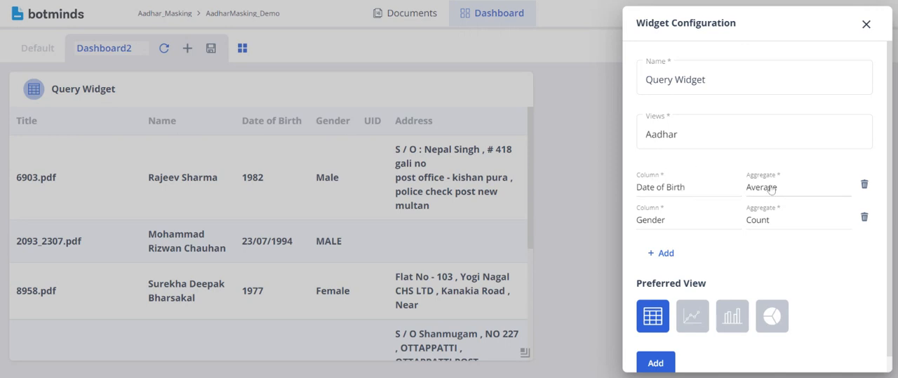
- Add the second query widget to the dashboard as a line chart with its legend set to Right
{"action": "scroll", "coordinate": [814, 277], "scroll_direction": "down", "scroll_amount": 1}
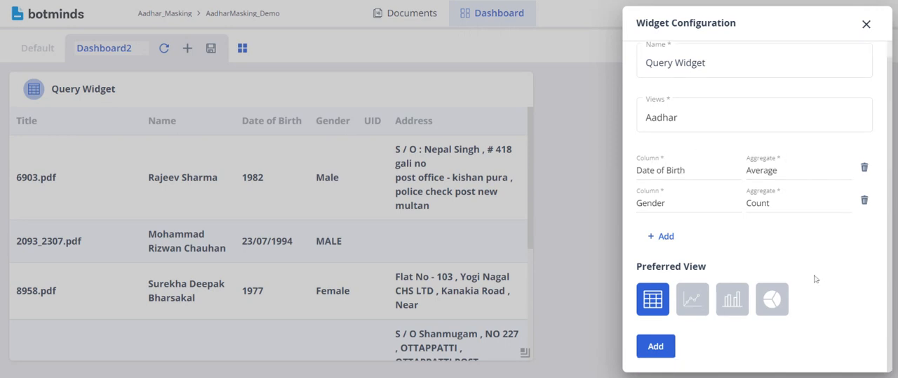
{"action": "left_click", "coordinate": [693, 291]}
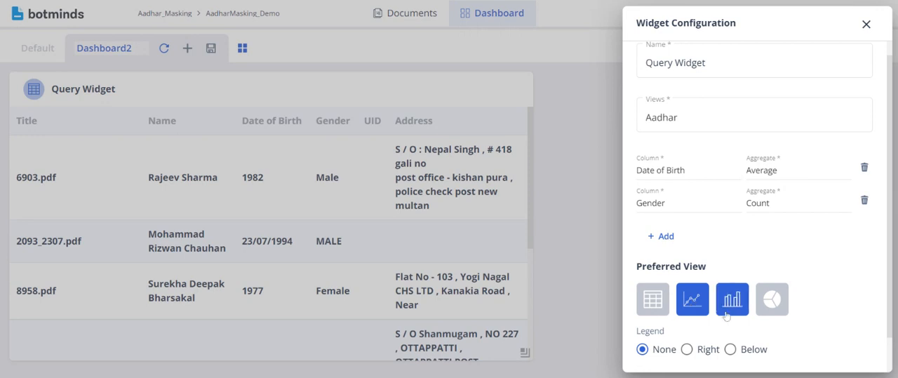
{"action": "scroll", "coordinate": [730, 301], "scroll_direction": "down", "scroll_amount": 2}
{"action": "left_click", "coordinate": [687, 310]}
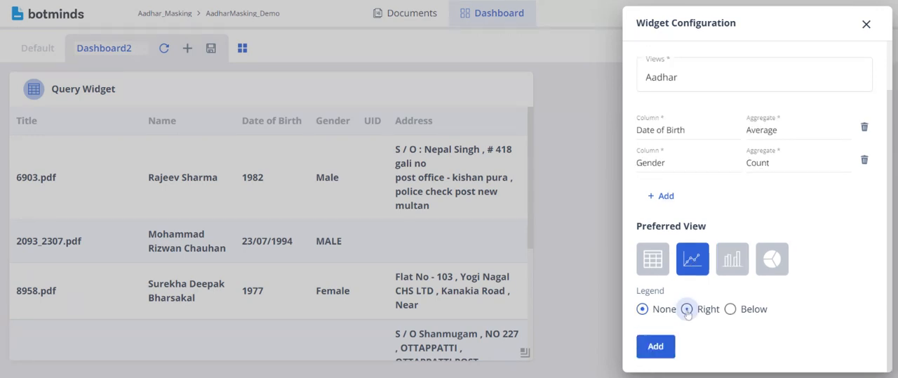
{"action": "left_click", "coordinate": [660, 346]}
{"action": "scroll", "coordinate": [661, 350], "scroll_direction": "down", "scroll_amount": 3}
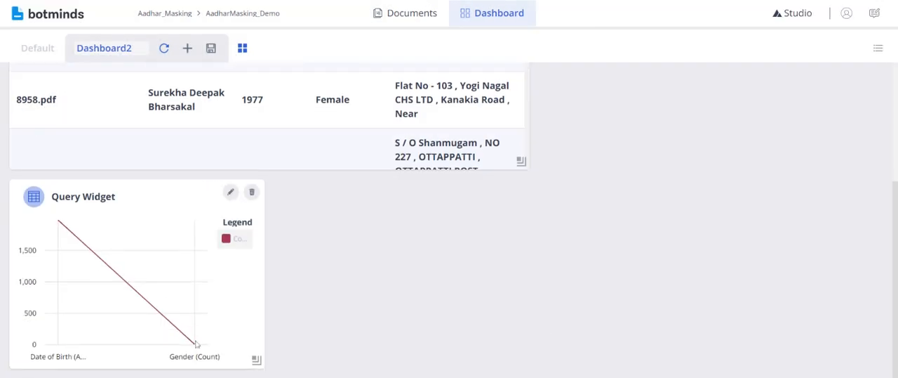
- Widen the line chart widget and inspect its Date of Birth and Gender data points
{"action": "left_click_drag", "start_coordinate": [257, 361], "coordinate": [390, 363]}
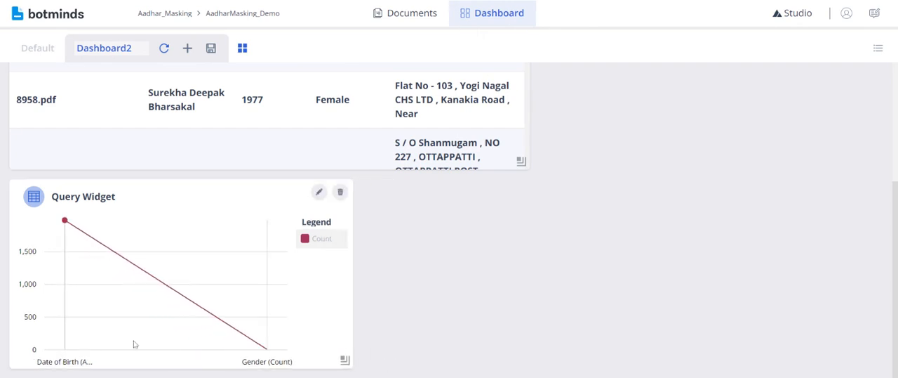
{"action": "mouse_move", "coordinate": [67, 258]}
{"action": "mouse_move", "coordinate": [267, 346]}
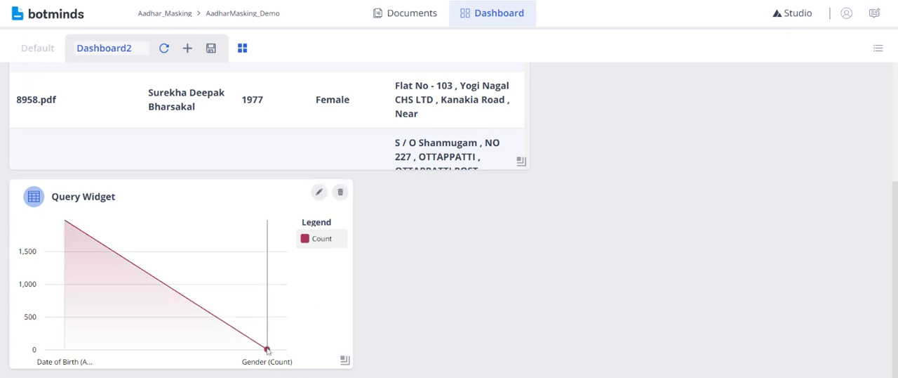
- Change the line chart widget's preferred view to a table and apply it to the dashboard
{"action": "left_click", "coordinate": [320, 194]}
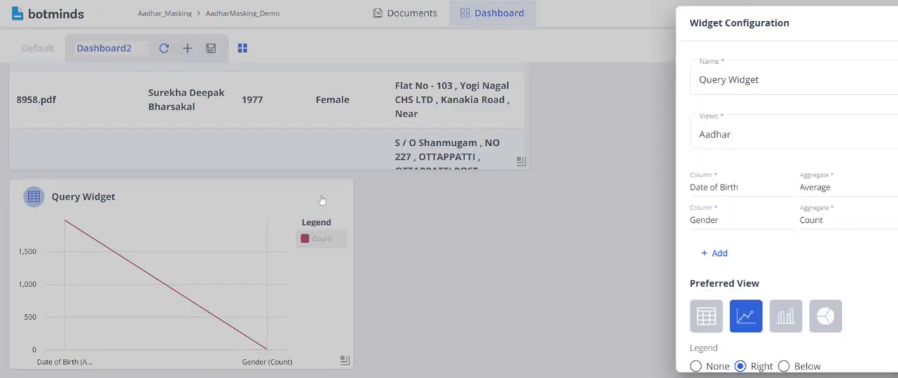
{"action": "left_click", "coordinate": [652, 317]}
{"action": "scroll", "coordinate": [652, 320], "scroll_direction": "down", "scroll_amount": 1}
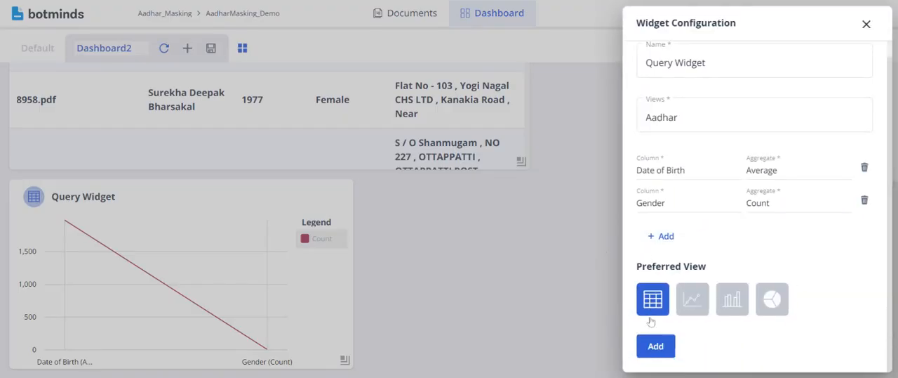
{"action": "left_click", "coordinate": [662, 345]}
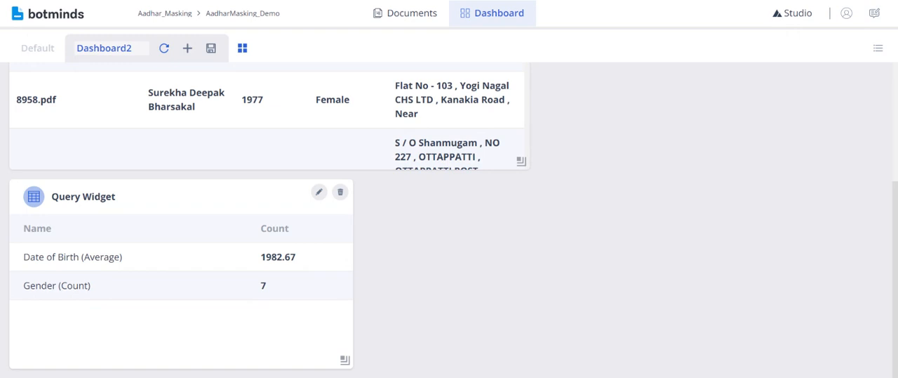
{"action": "left_click_drag", "start_coordinate": [87, 258], "coordinate": [111, 264]}
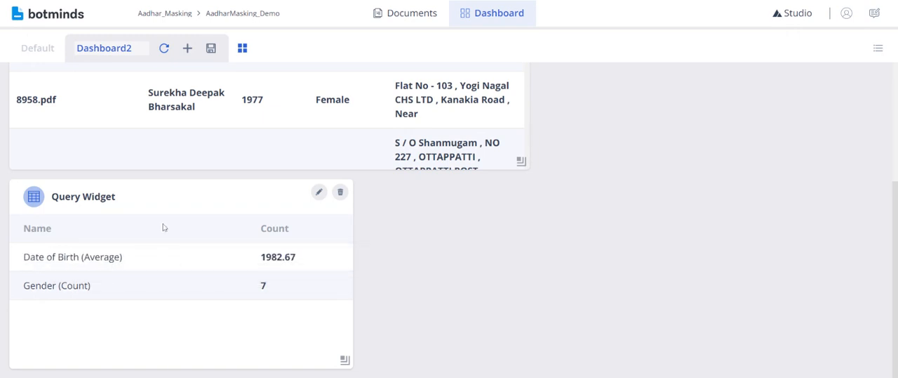